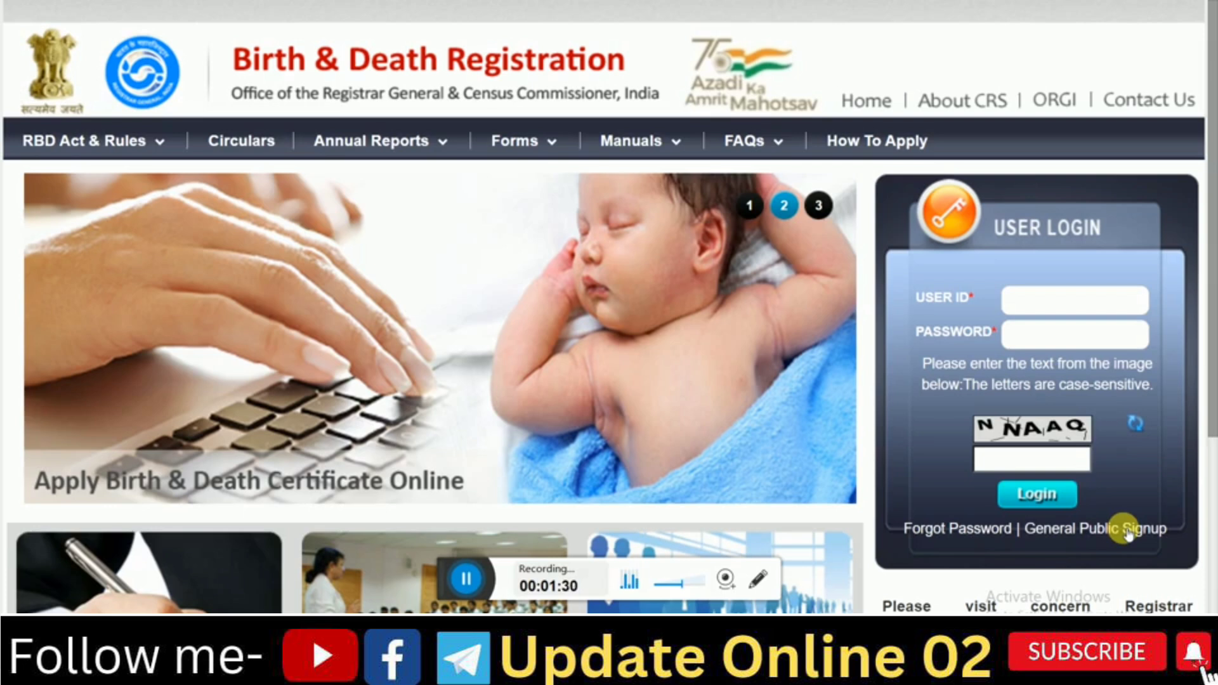
# Open the general public sign-up form and go to its user and place-of-occurrence fields.
pyautogui.click(1126, 530)
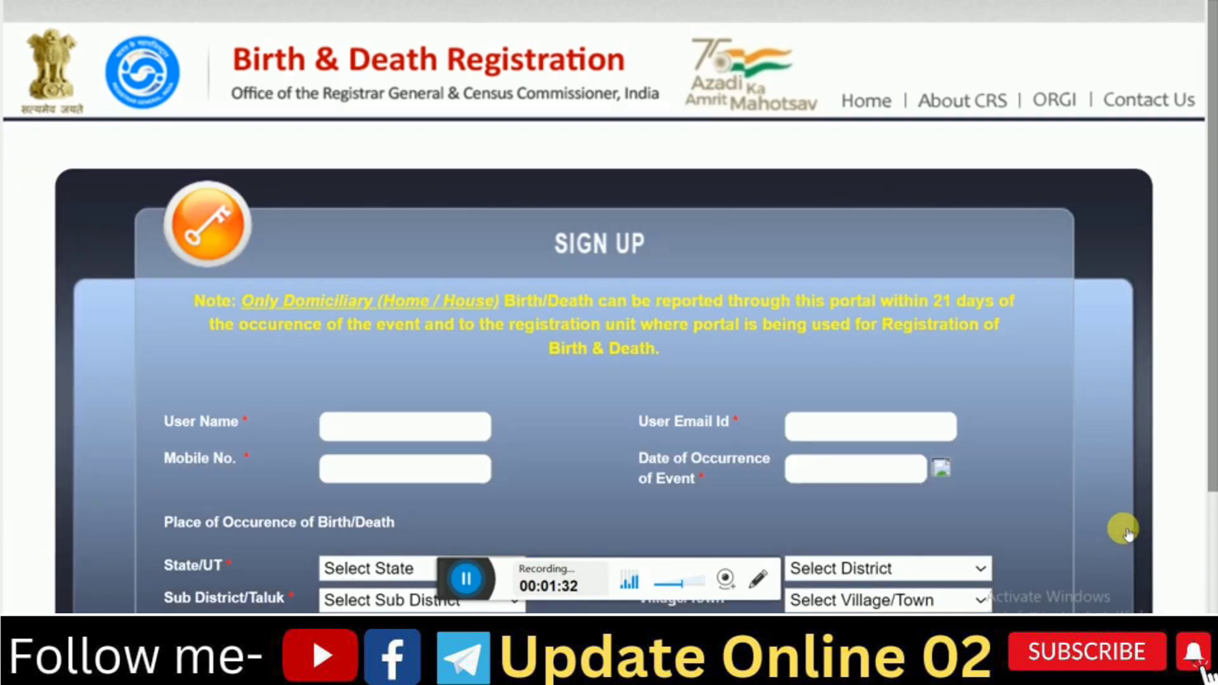
pyautogui.scroll(-1, 1205, 481)
pyautogui.moveTo(1208, 481); pyautogui.dragTo(1210, 543)
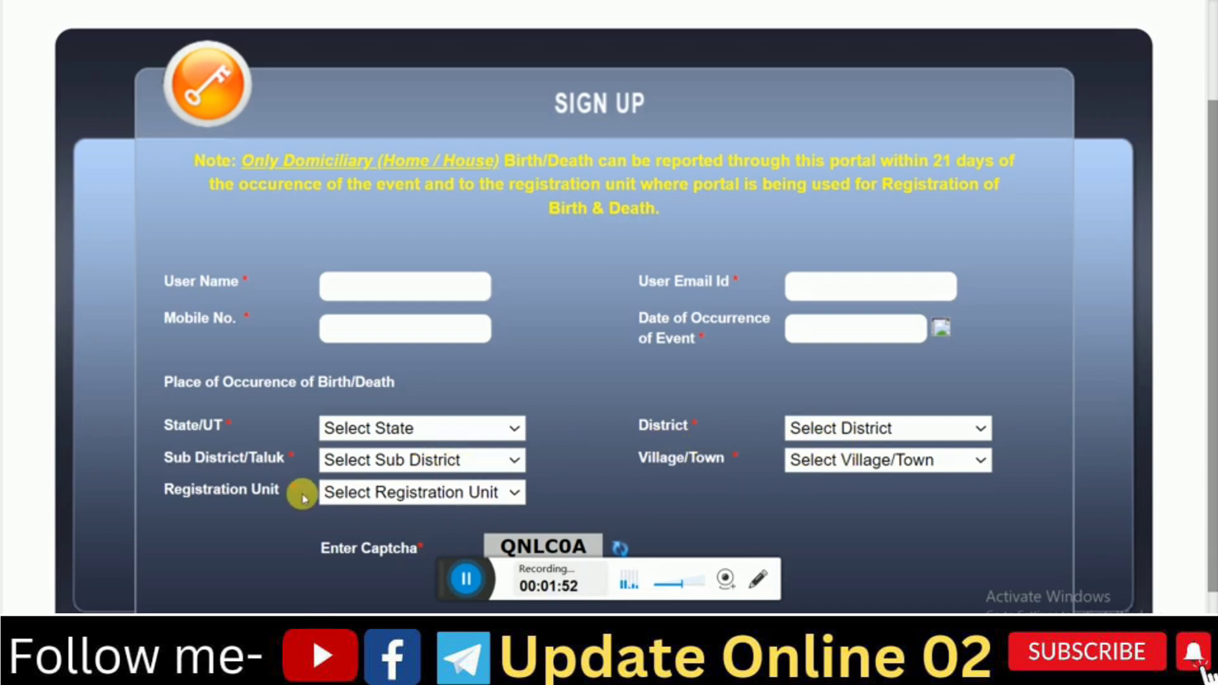
pyautogui.click(411, 498)
pyautogui.click(411, 499)
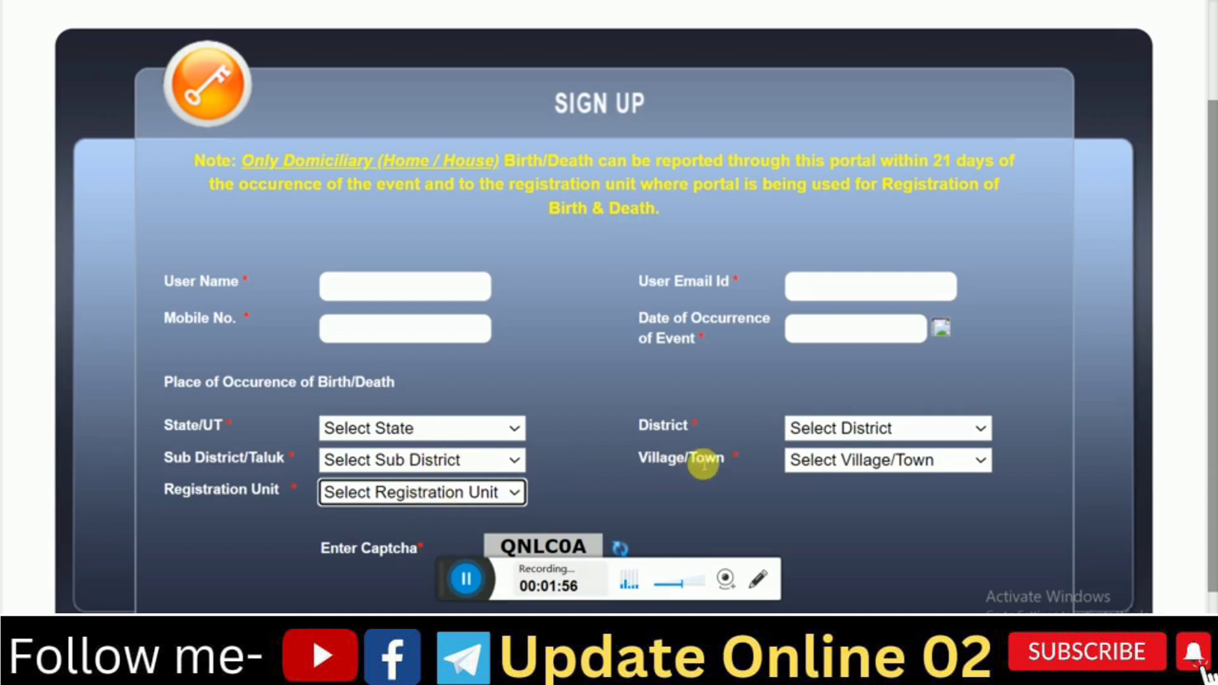
pyautogui.click(463, 586)
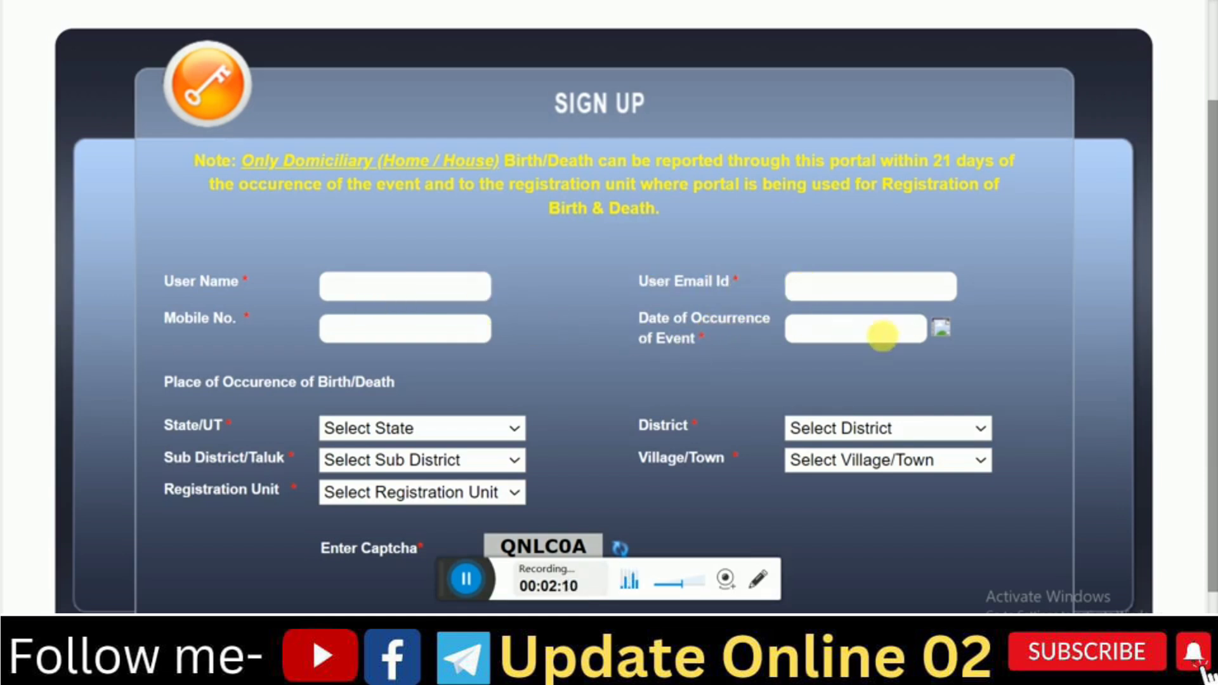
# Enter the event's date of occurrence and set the place of occurrence to state Bihar, district Sitamarhi.
pyautogui.click(941, 331)
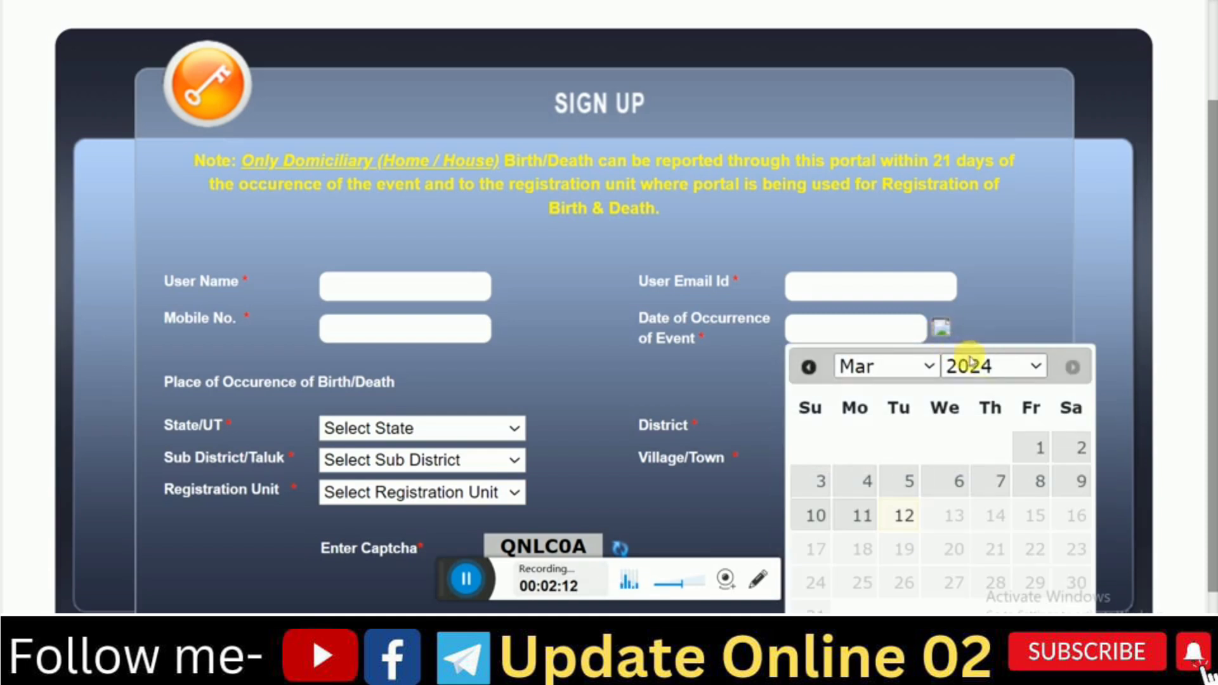
pyautogui.click(1042, 449)
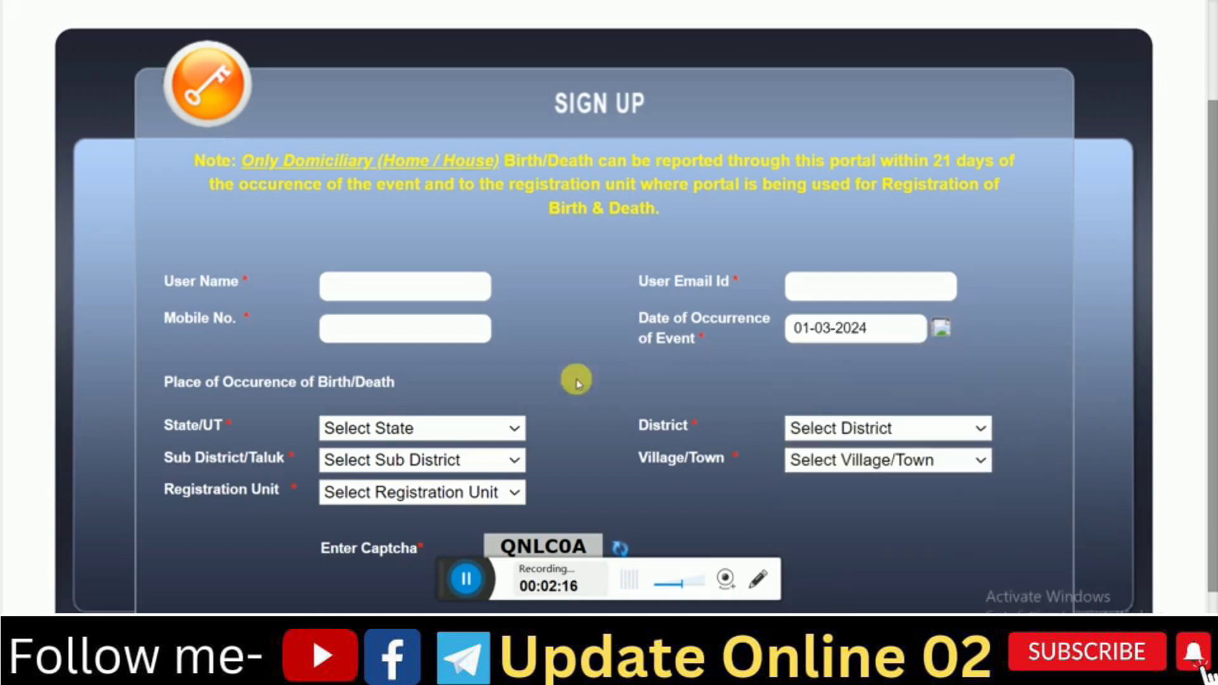
pyautogui.click(461, 428)
pyautogui.click(380, 118)
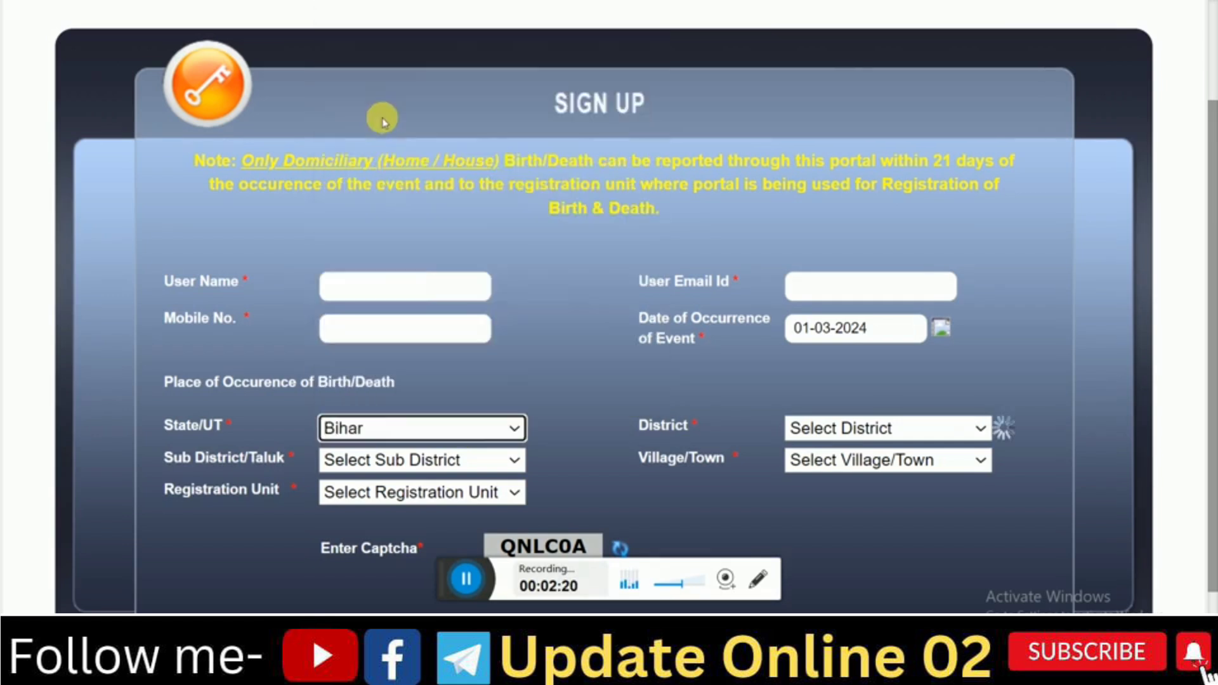
pyautogui.click(815, 427)
pyautogui.click(846, 431)
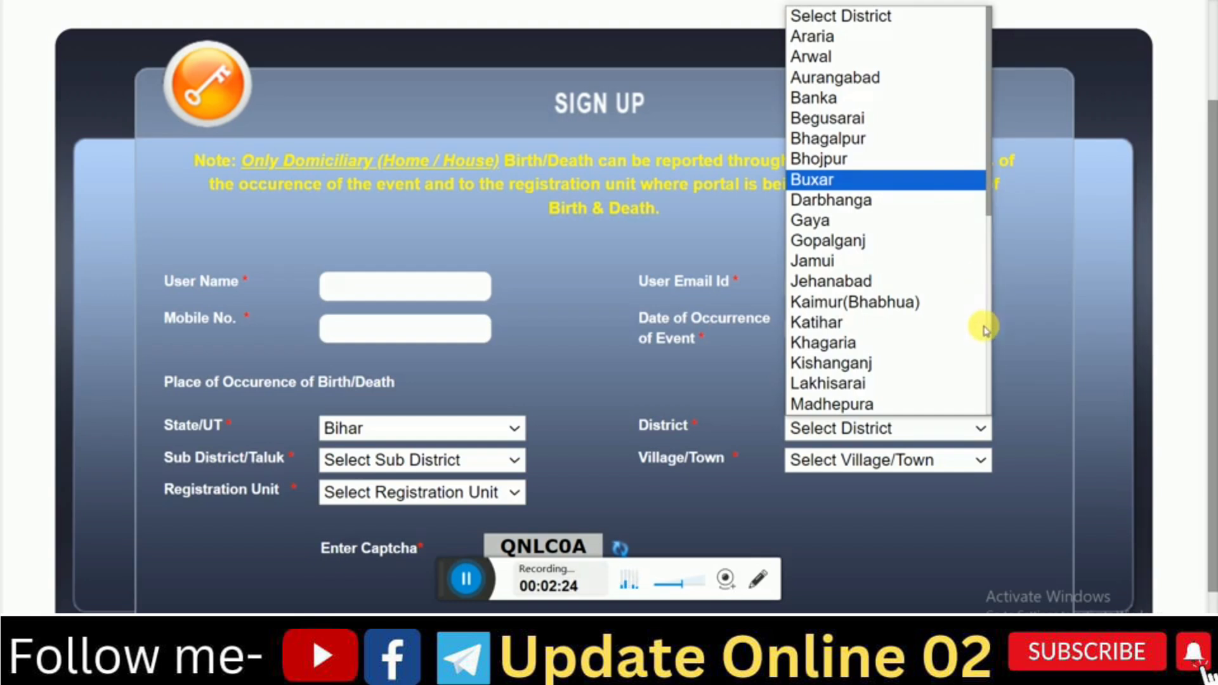
pyautogui.moveTo(987, 202); pyautogui.dragTo(985, 402)
pyautogui.click(886, 351)
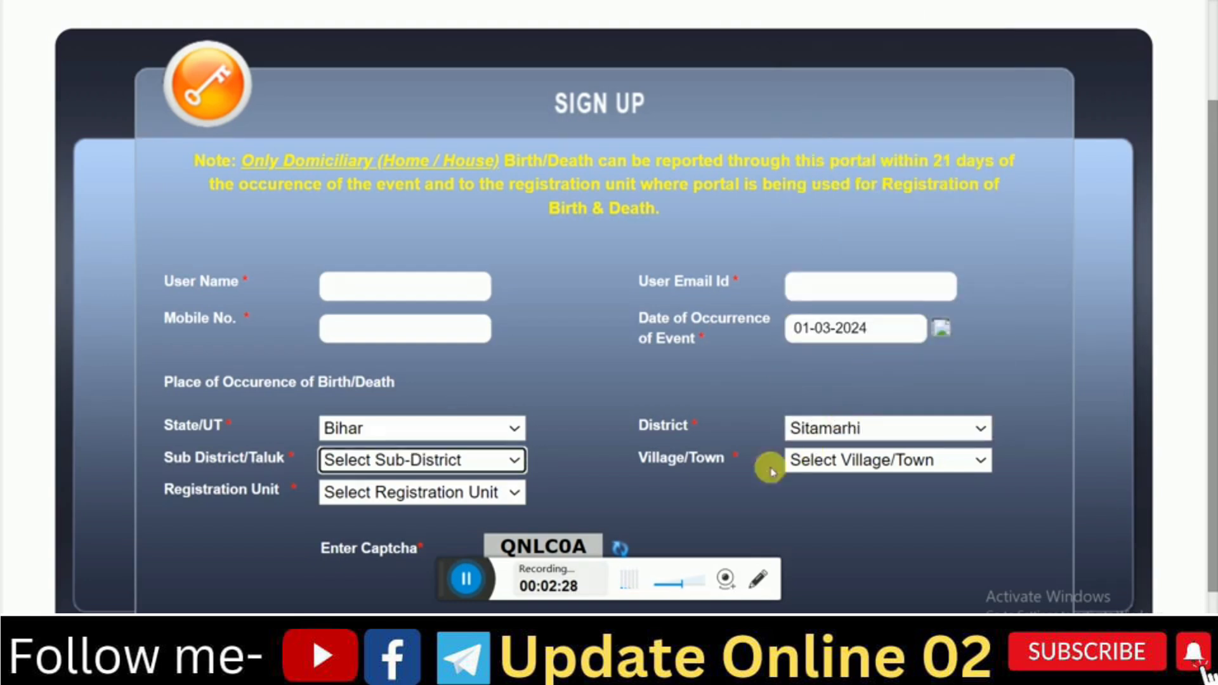
# Set the place of occurrence to sub-district Dumra and village Bhairo Kothi, with Dumra Gramin as the registration unit.
pyautogui.click(404, 460)
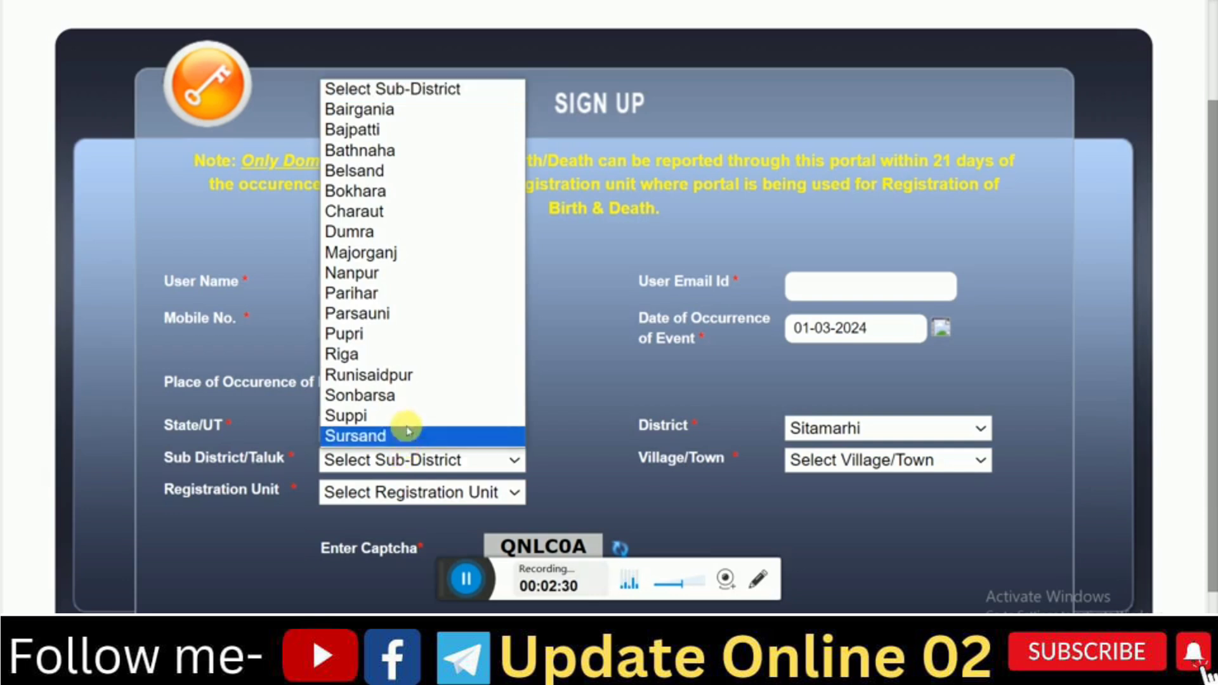
pyautogui.click(354, 232)
pyautogui.click(845, 460)
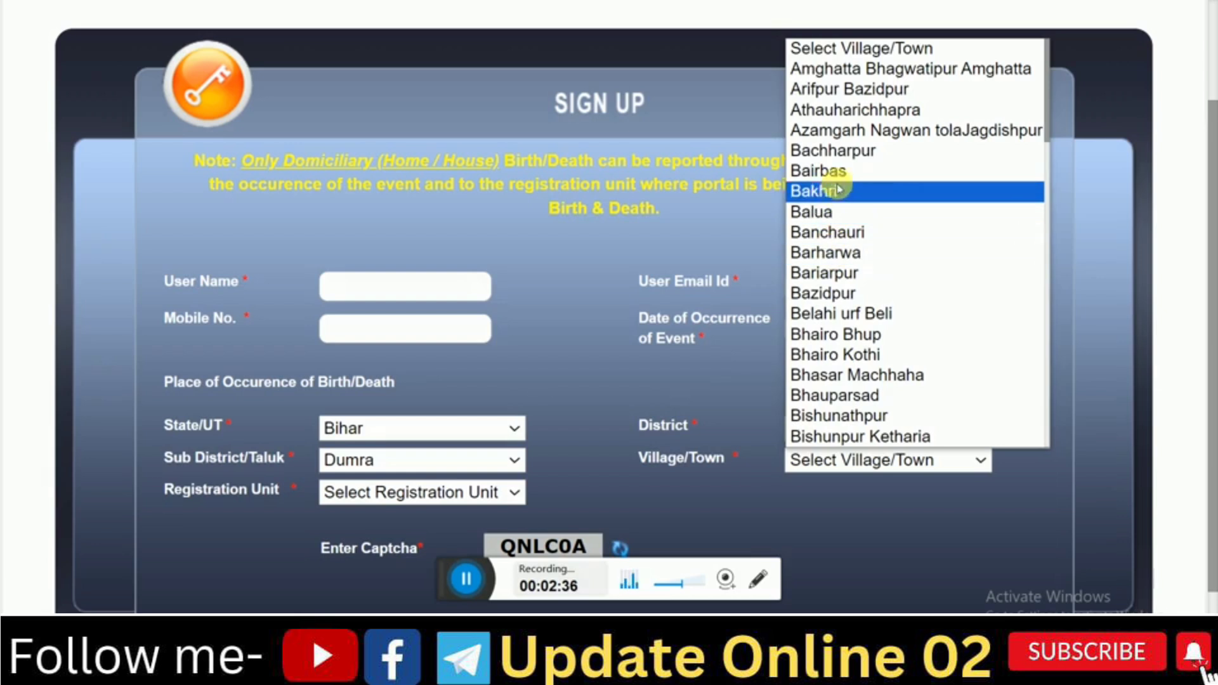
pyautogui.click(864, 359)
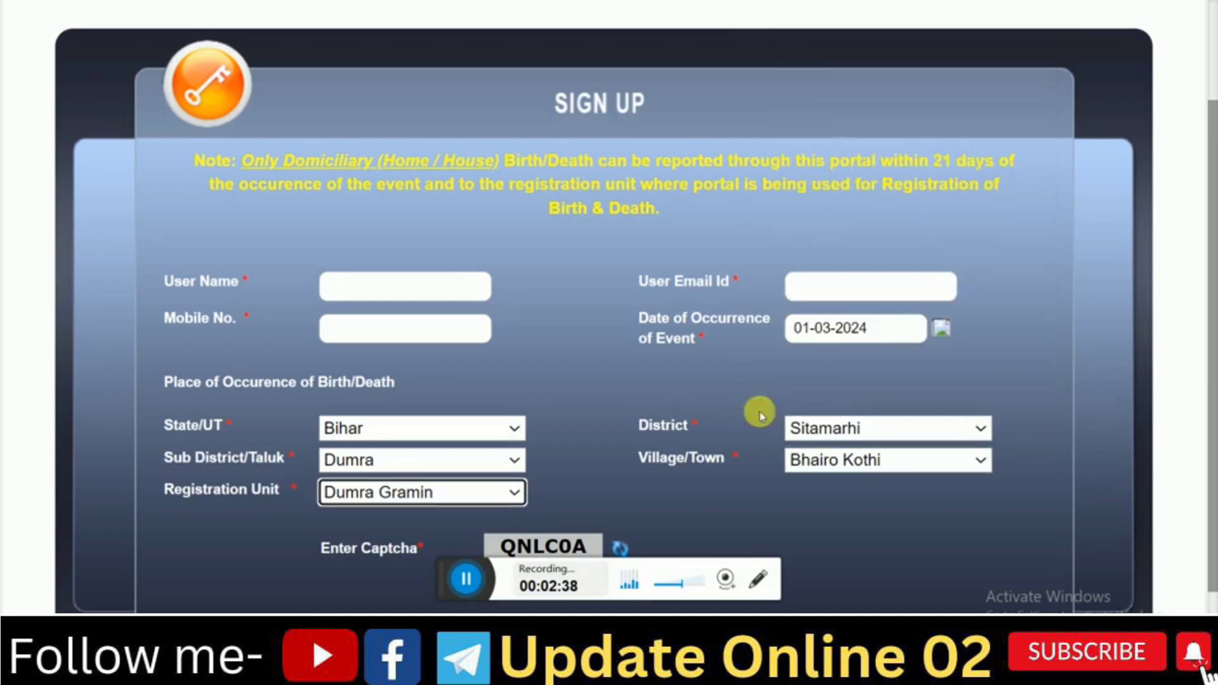
pyautogui.click(408, 492)
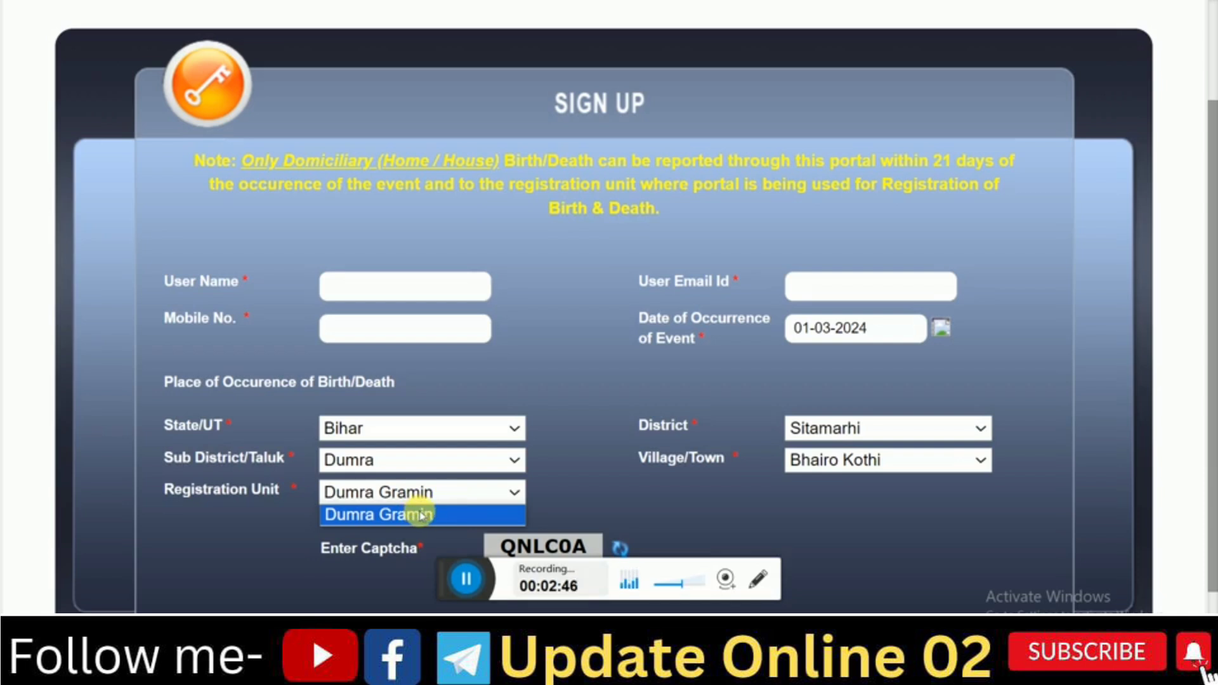
pyautogui.click(422, 514)
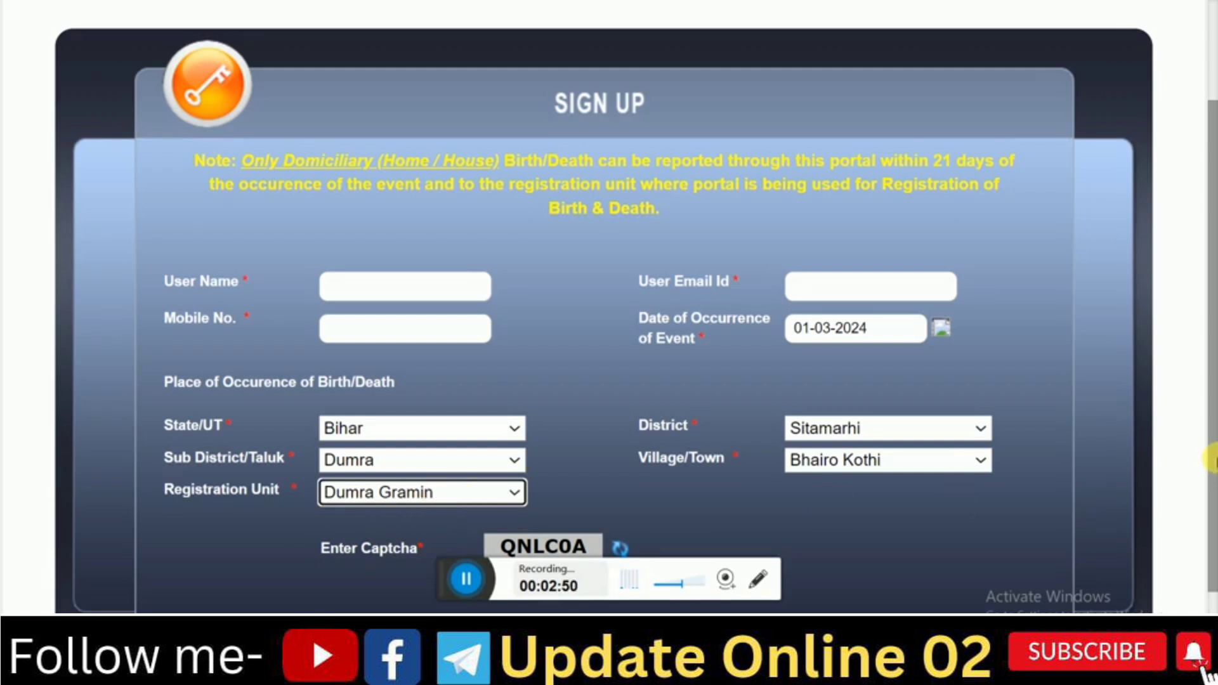
# Submit the sign-up form to register the new user.
pyautogui.scroll(-2, 1211, 460)
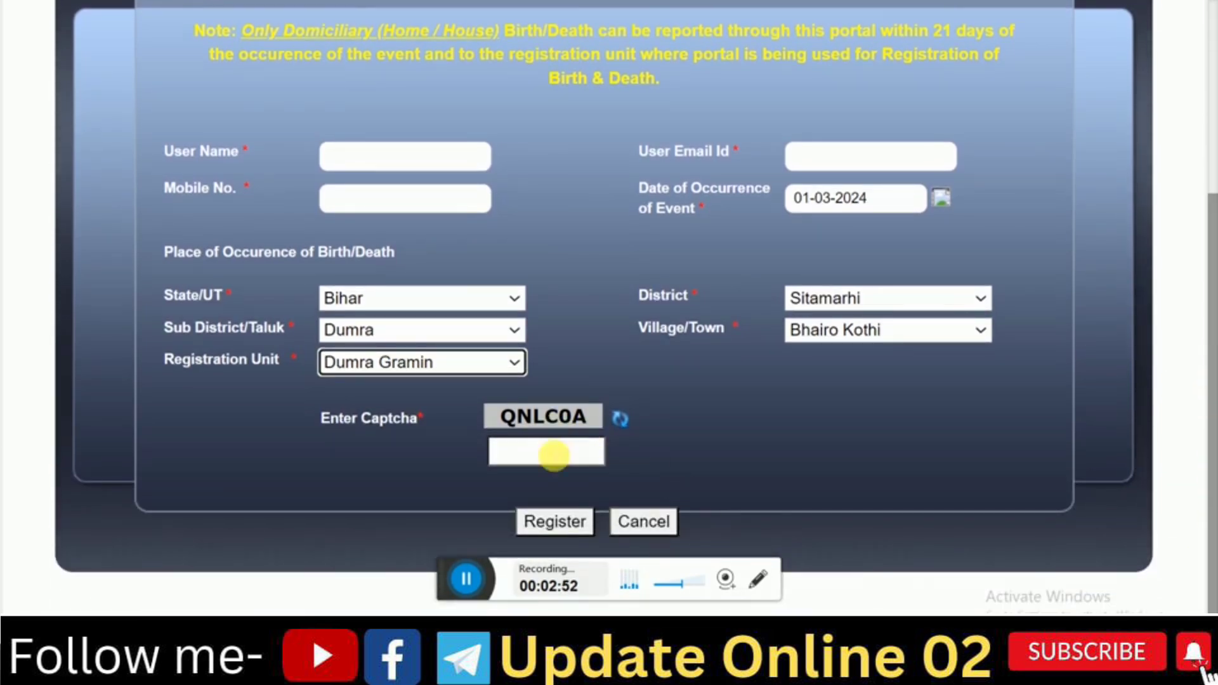
pyautogui.click(555, 521)
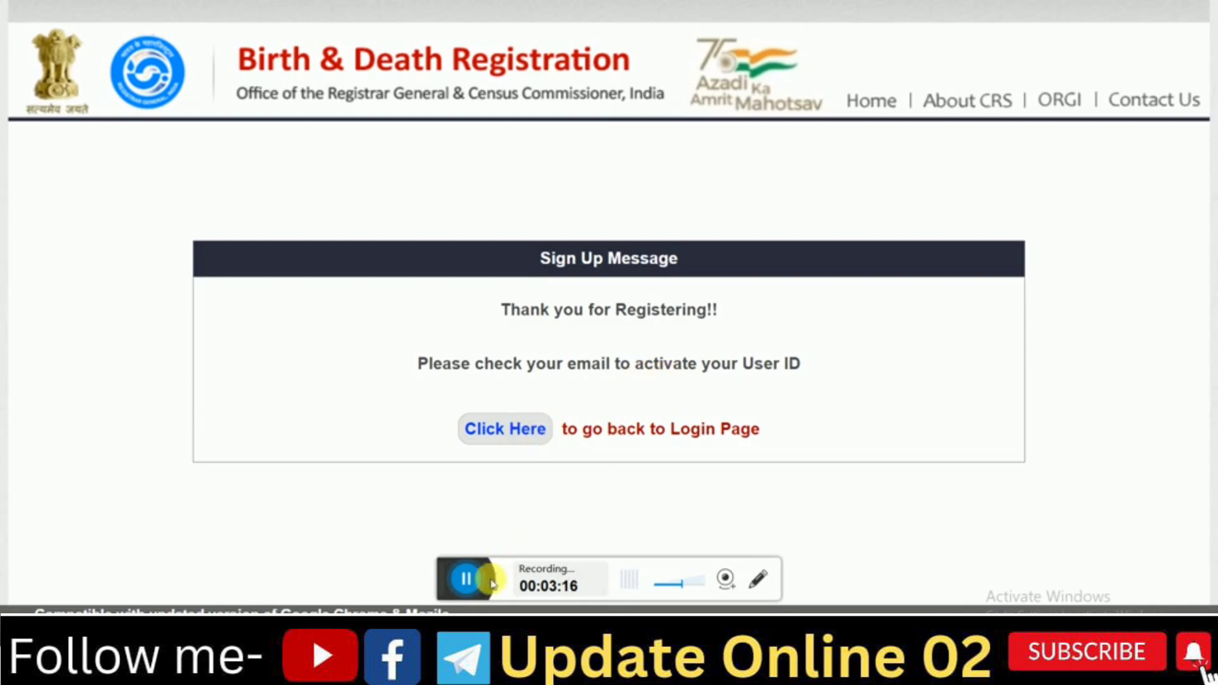
pyautogui.click(466, 578)
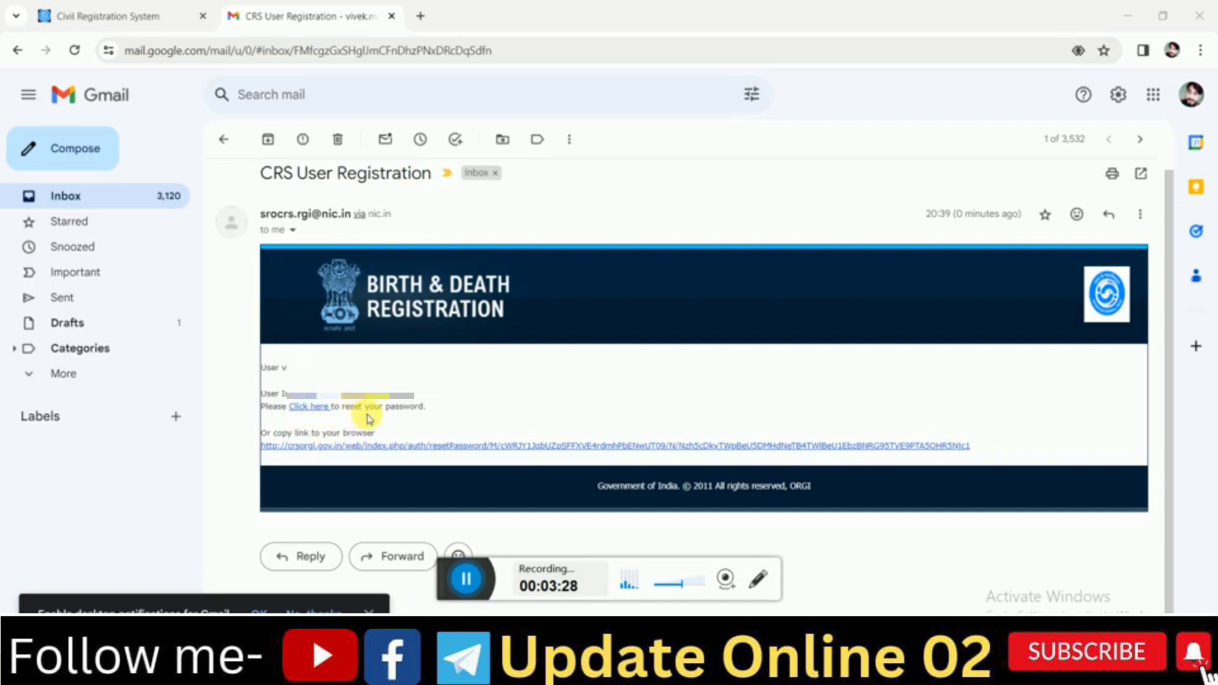
# Follow the password reset link in the CRS User Registration email and go to the end of the reset form.
pyautogui.click(311, 407)
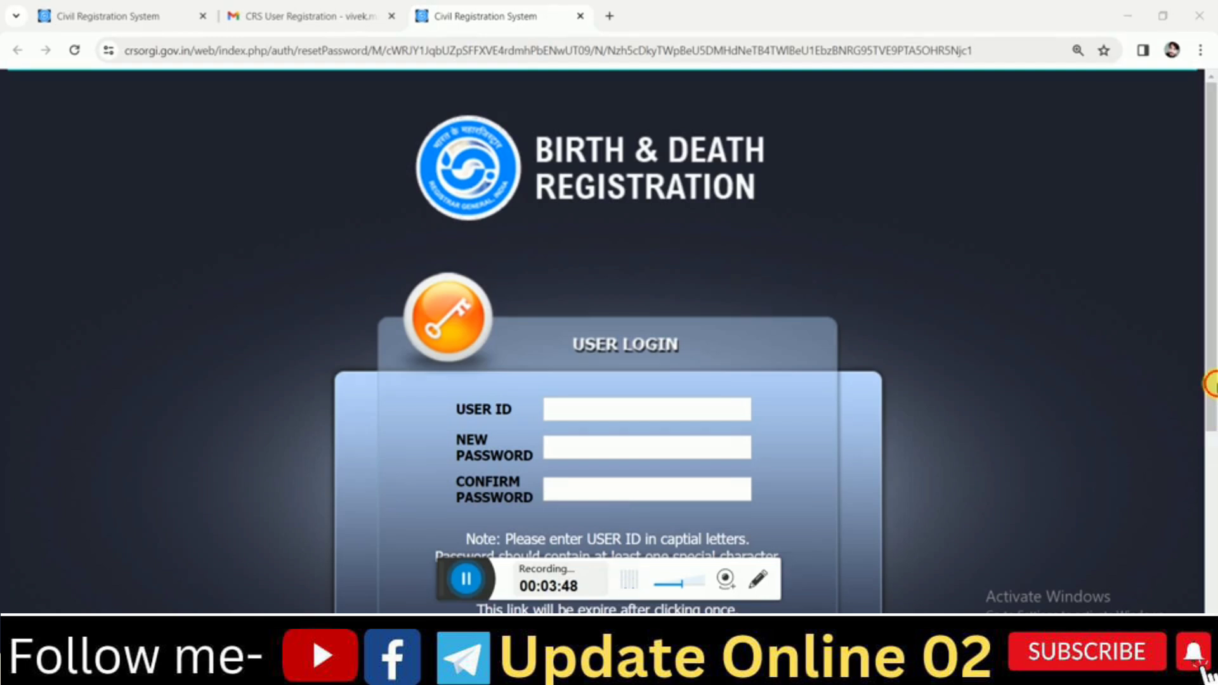
pyautogui.moveTo(1211, 380); pyautogui.dragTo(1210, 590)
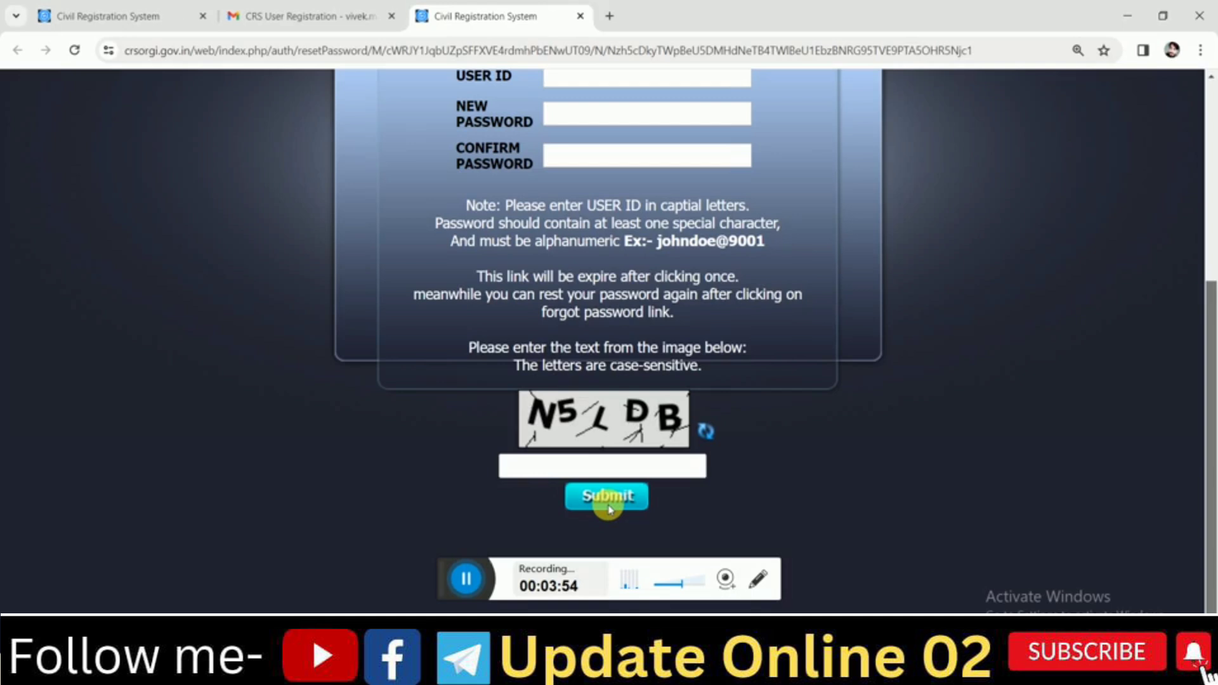
pyautogui.click(466, 579)
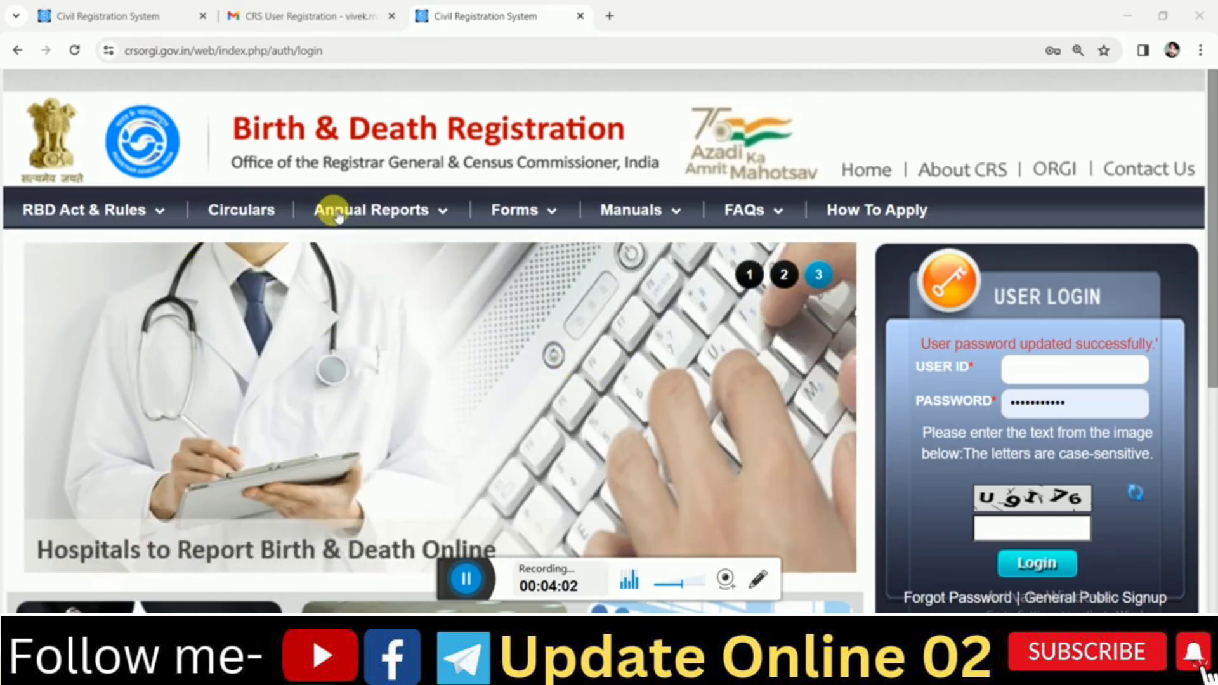
# Open the form for adding a new birth registration.
pyautogui.moveTo(351, 213)
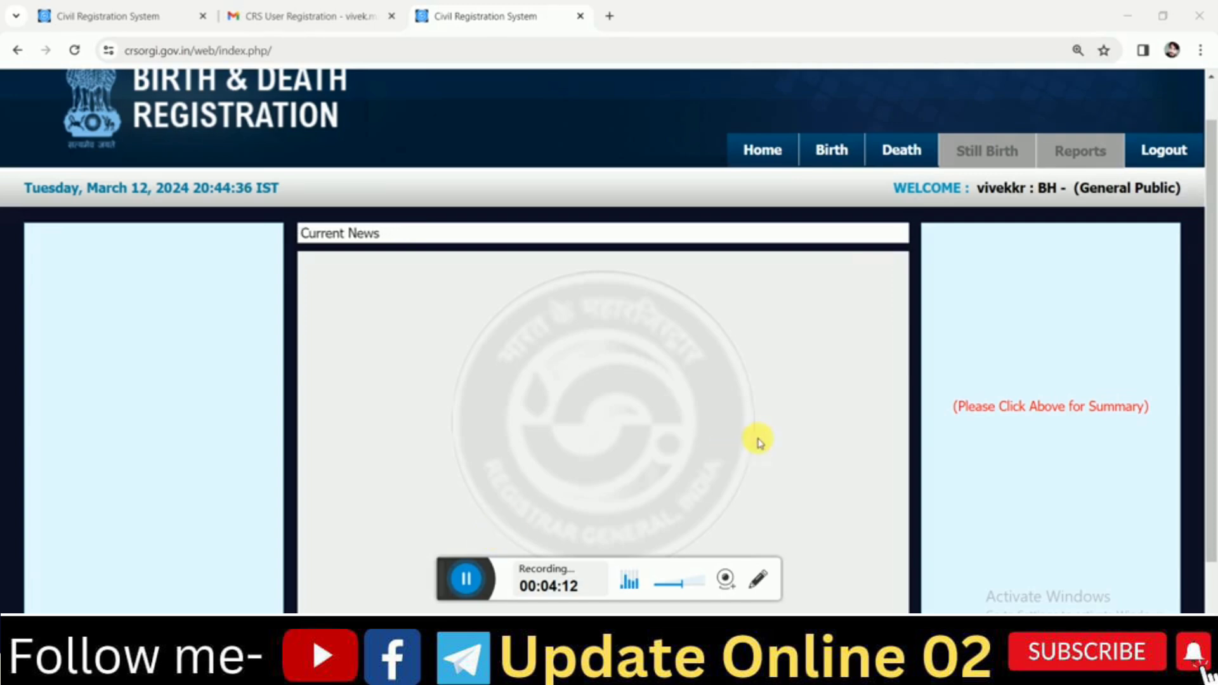
pyautogui.moveTo(844, 163)
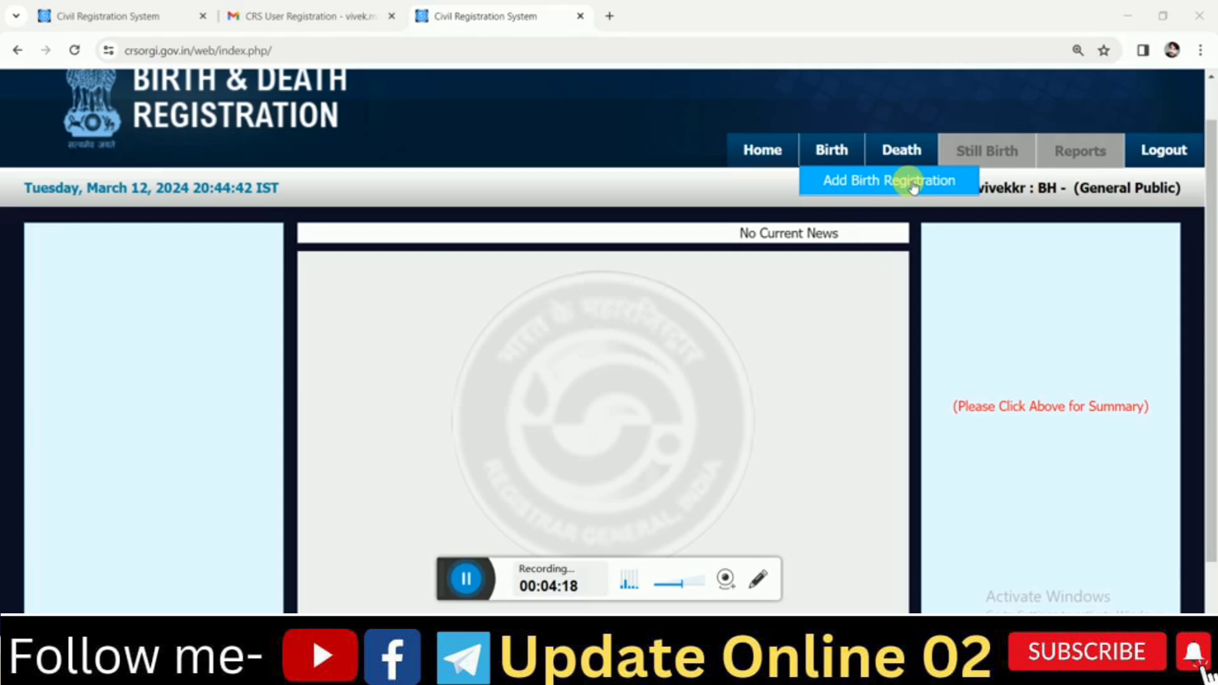
pyautogui.moveTo(914, 159)
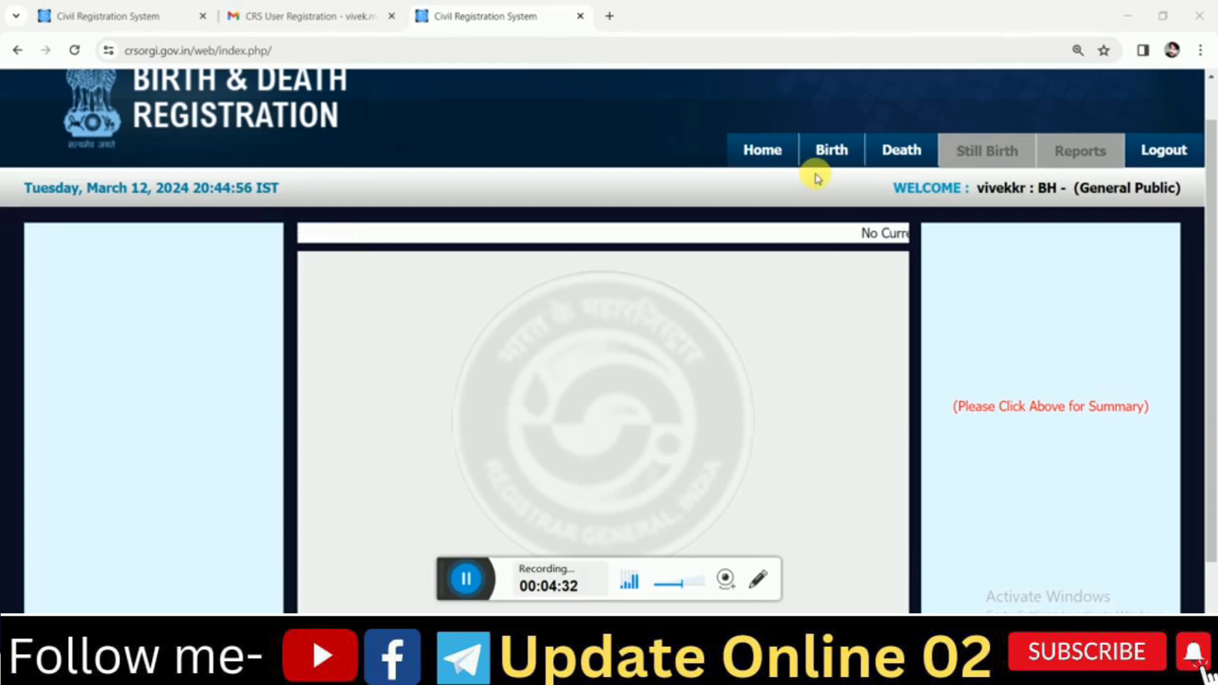
pyautogui.click(831, 153)
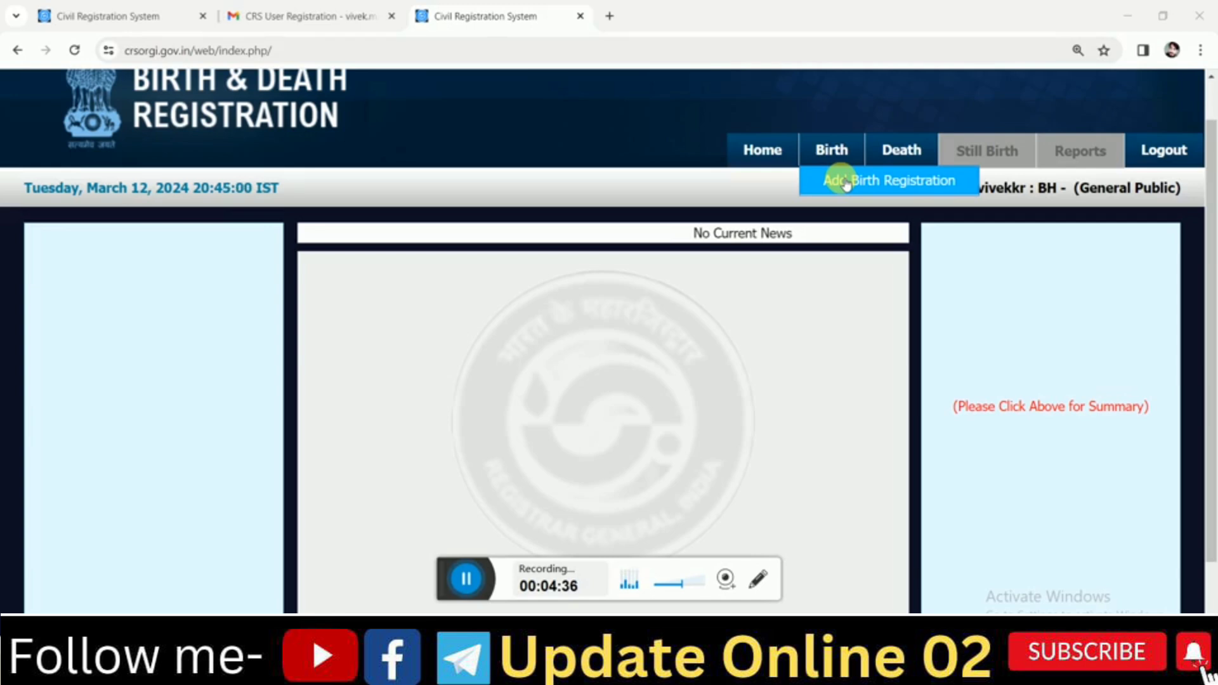
pyautogui.click(844, 183)
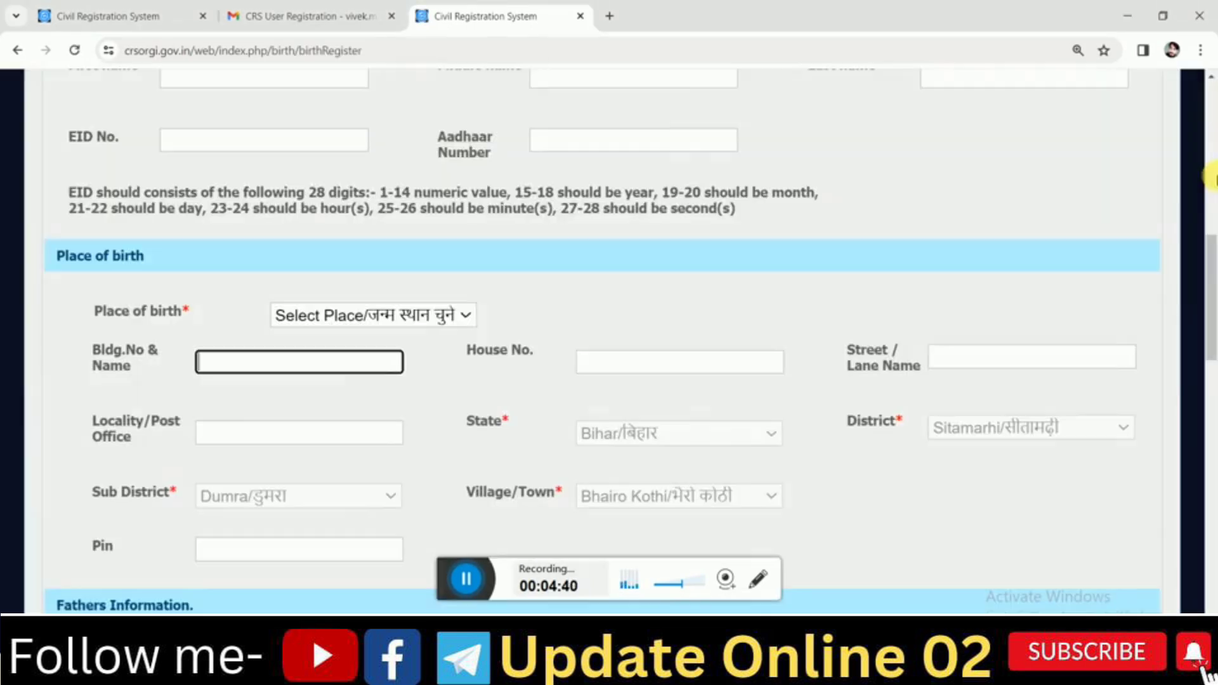
# Set the birth registration form's primary language to Hindi and its secondary language to English.
pyautogui.click(1216, 175)
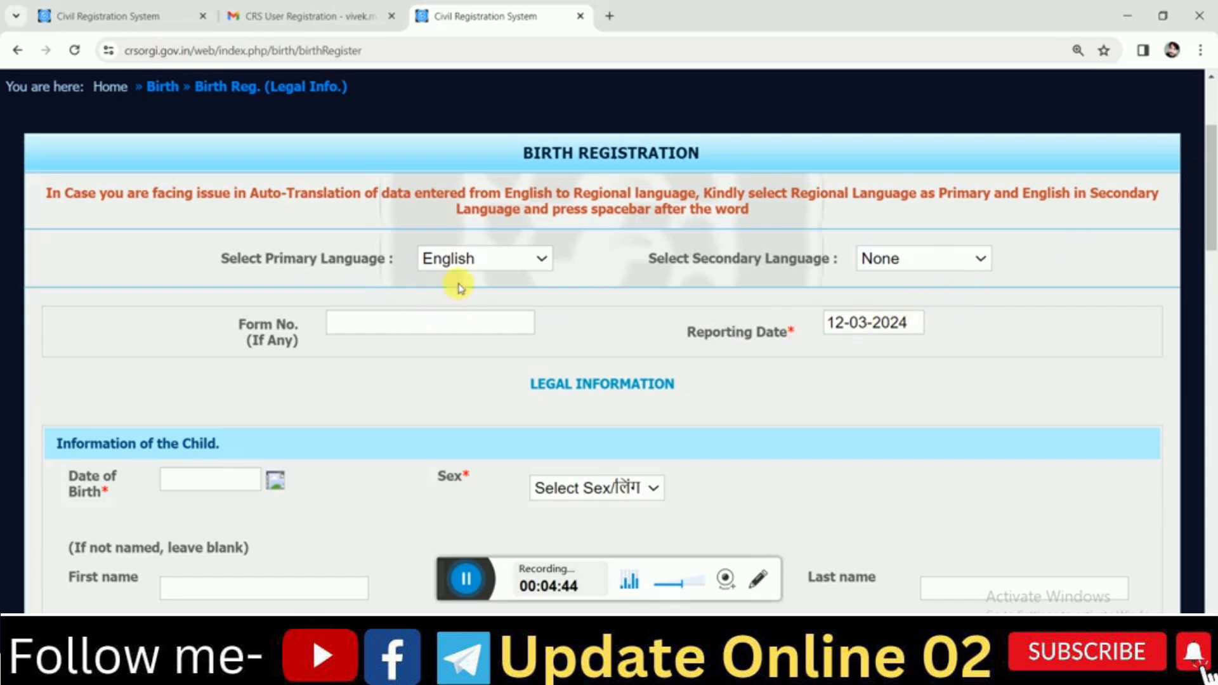
pyautogui.click(469, 264)
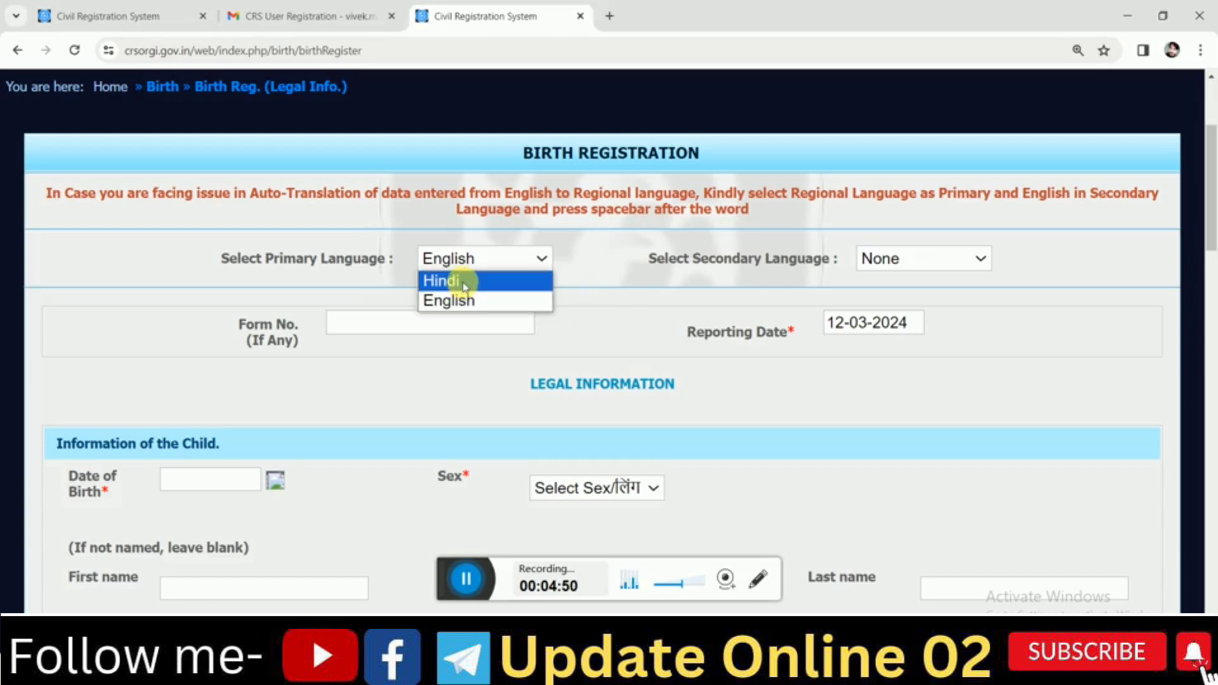
pyautogui.click(465, 282)
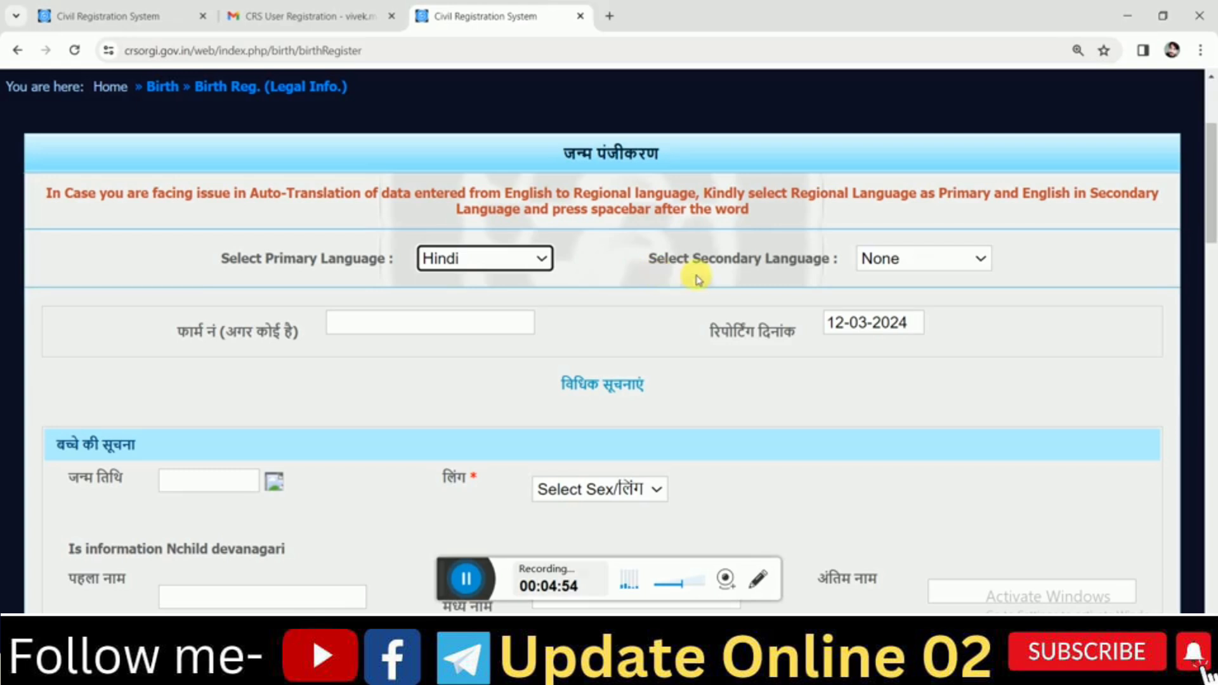
pyautogui.click(922, 262)
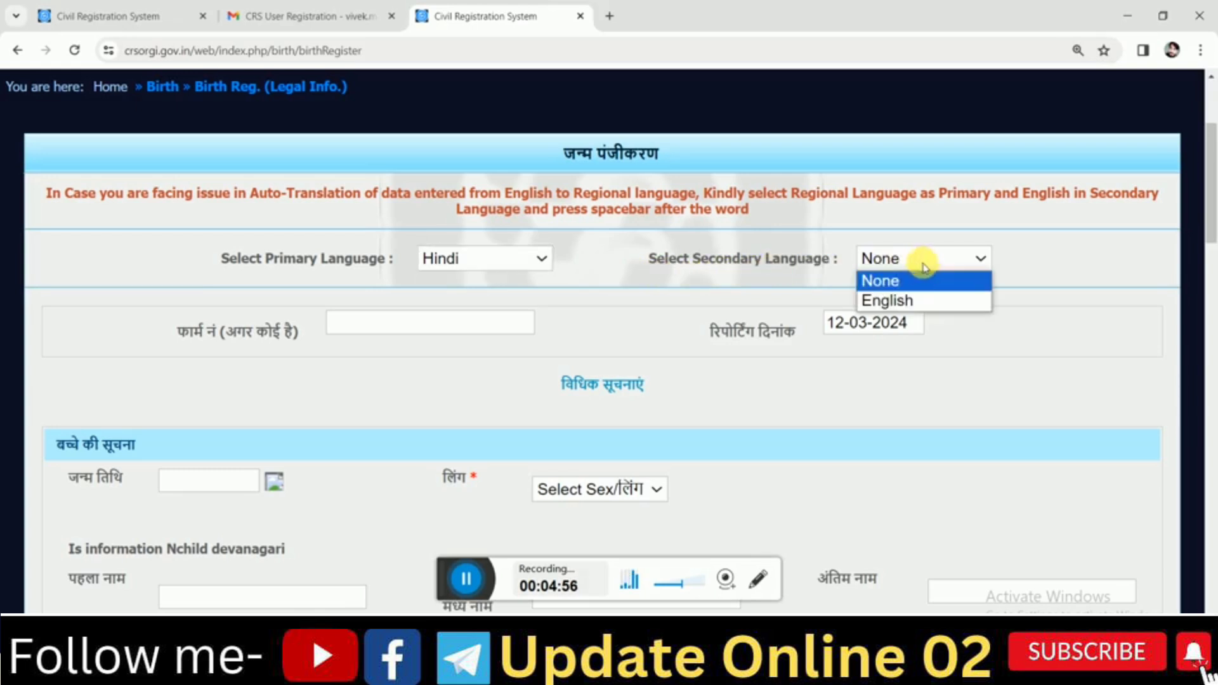
pyautogui.click(912, 302)
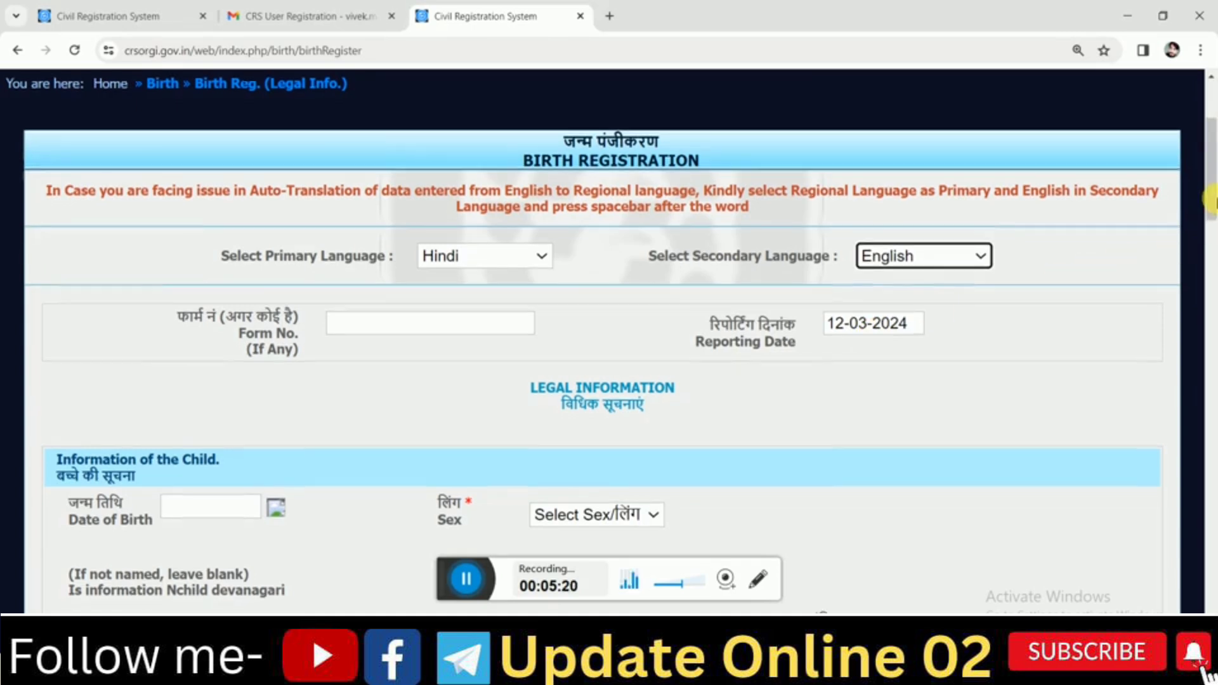
# Pick the child's date of birth and open the options for the child's sex.
pyautogui.moveTo(1211, 203); pyautogui.dragTo(1210, 242)
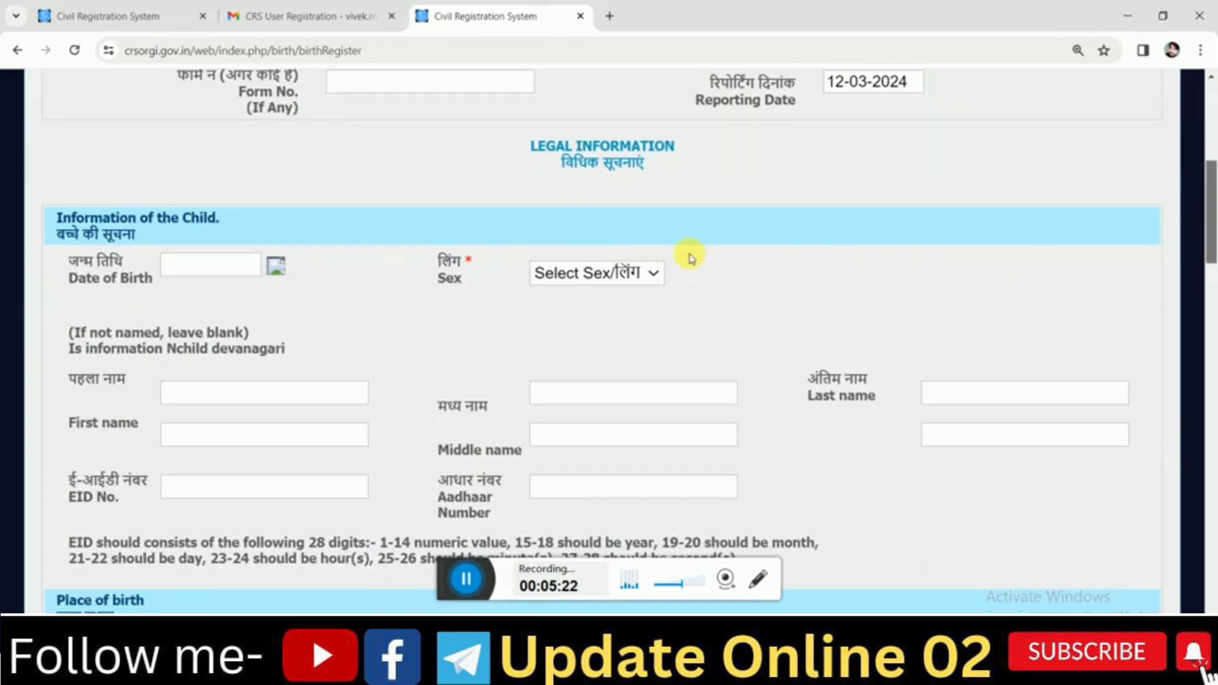
pyautogui.click(274, 268)
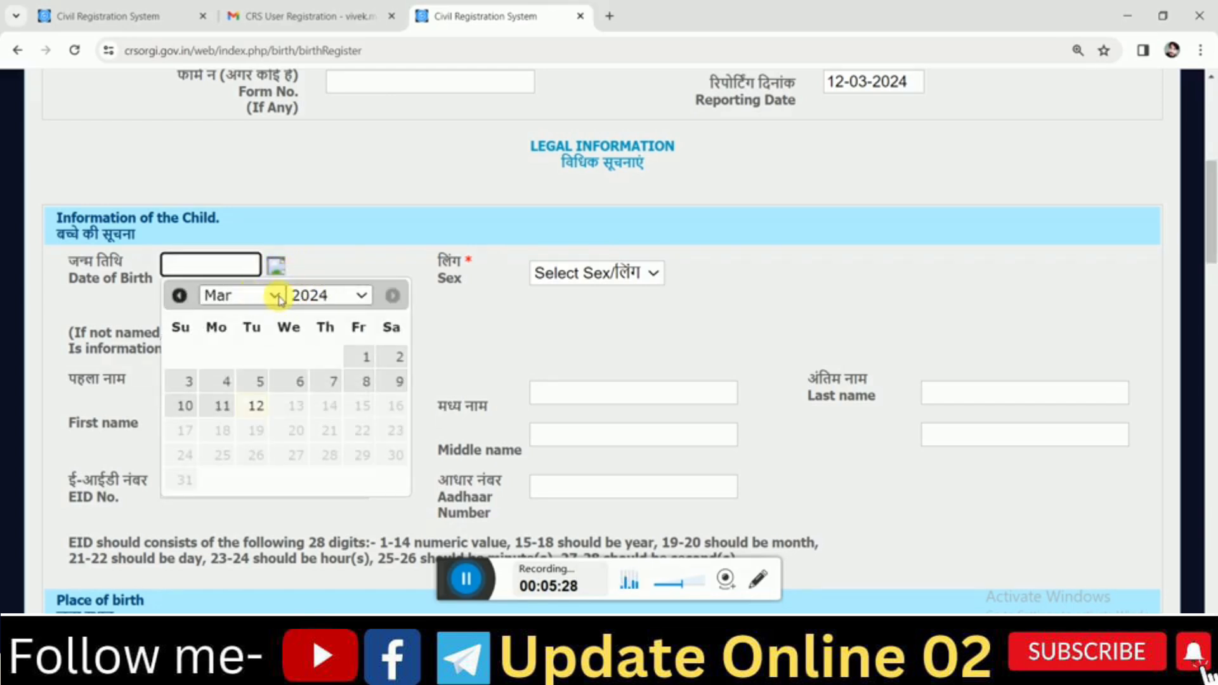
pyautogui.click(349, 295)
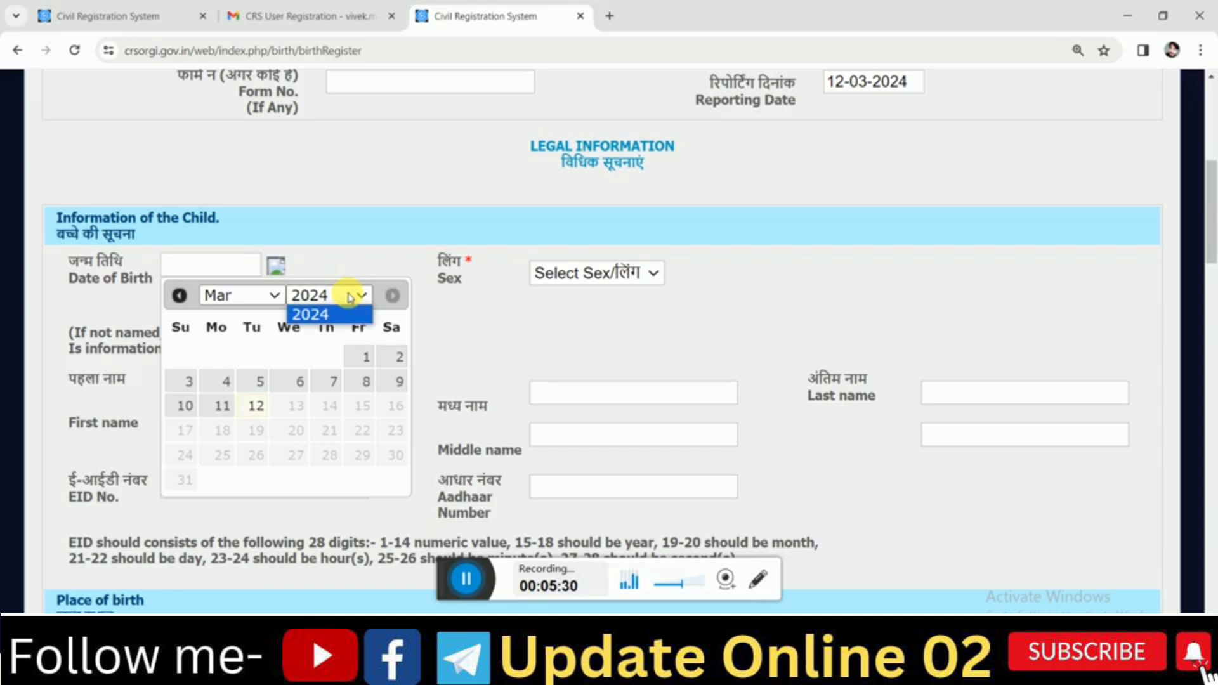
pyautogui.click(348, 296)
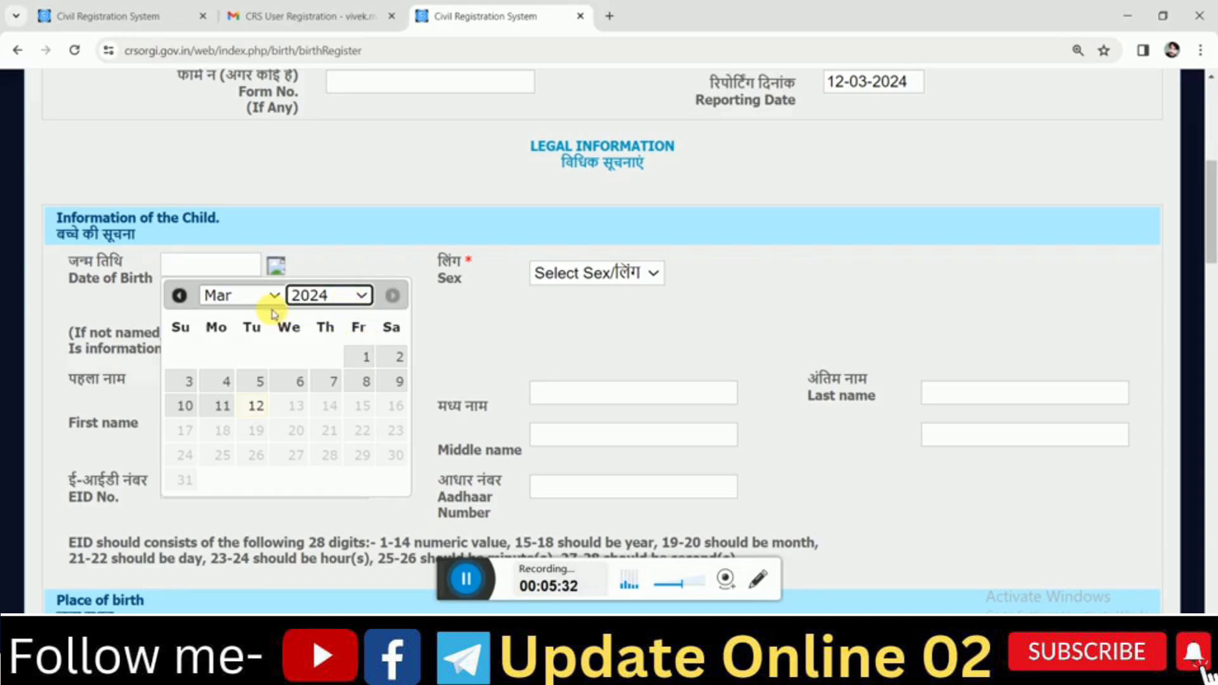
pyautogui.click(357, 355)
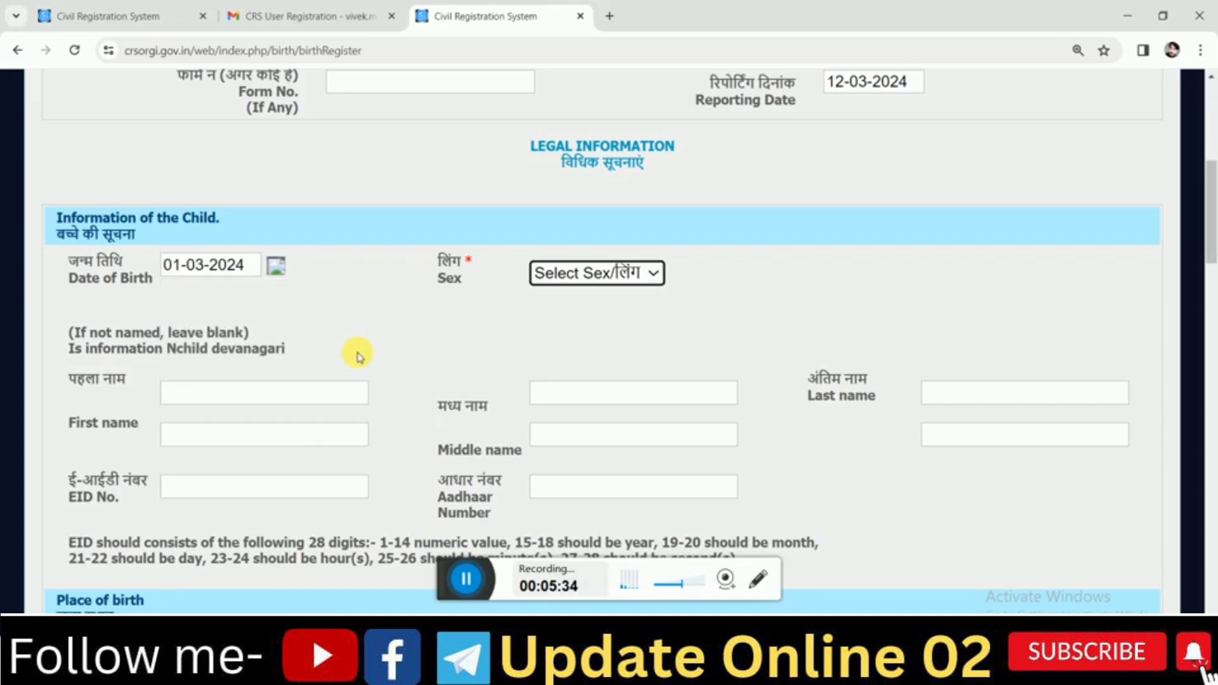
pyautogui.click(651, 278)
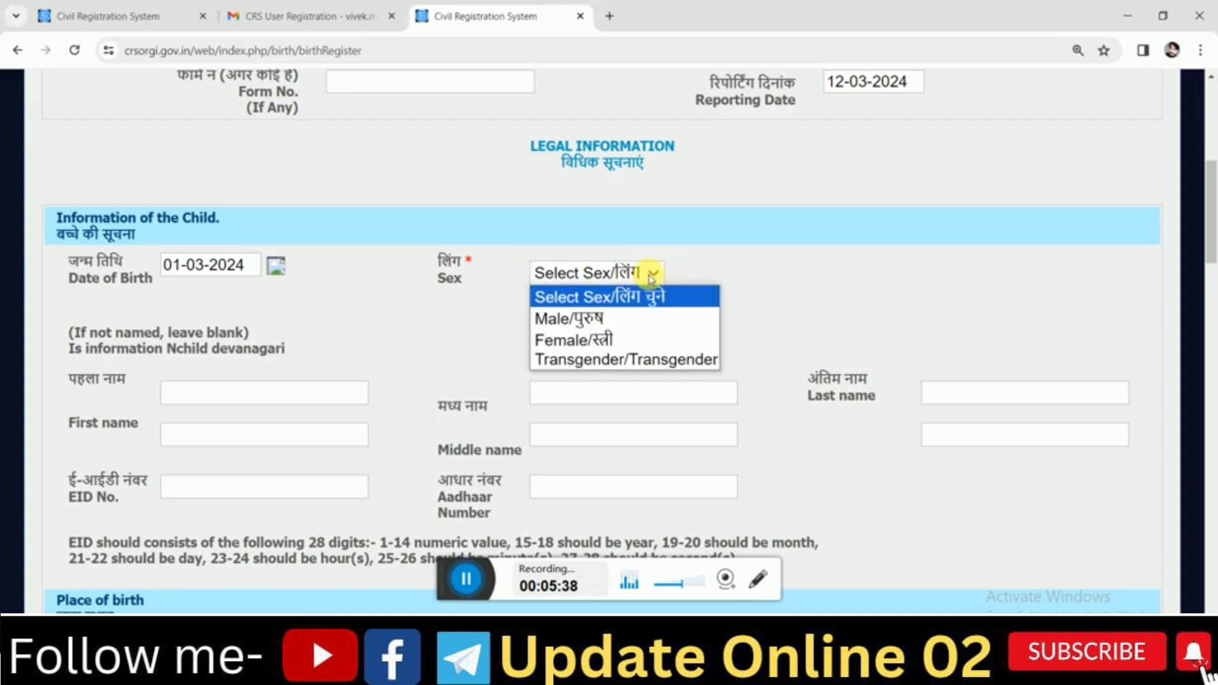